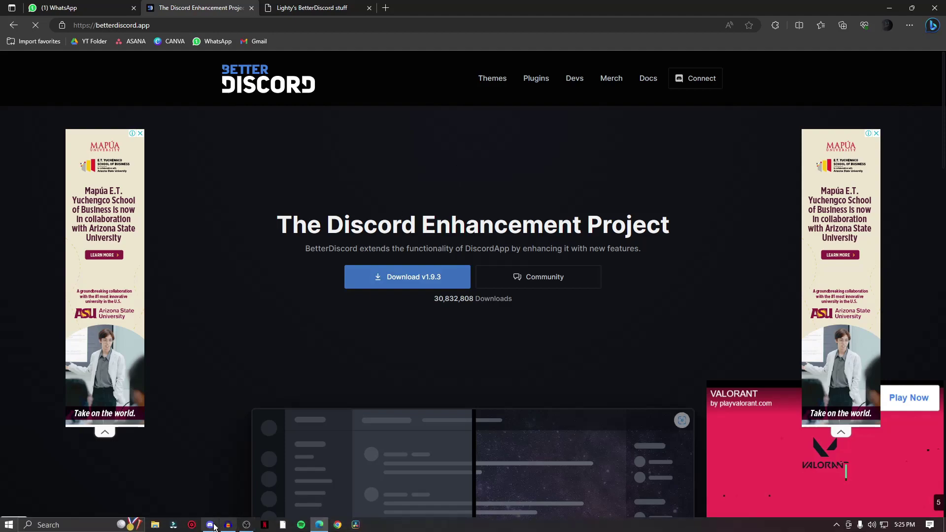
# Step: Switch to Discord, capture the BetterDiscord update notice as a rectangular snip with Snipping Tool, and dismiss the notice
pyautogui.click(212, 528)
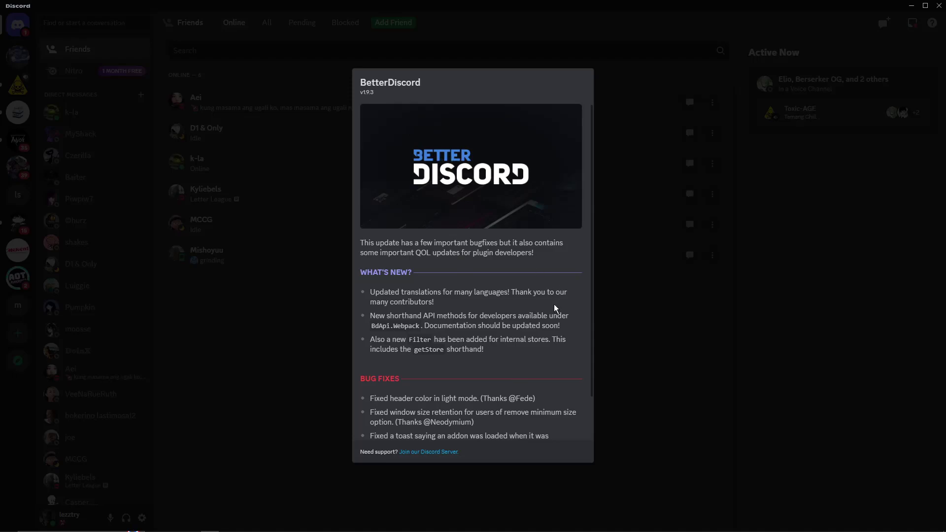
pyautogui.moveTo(209, 530)
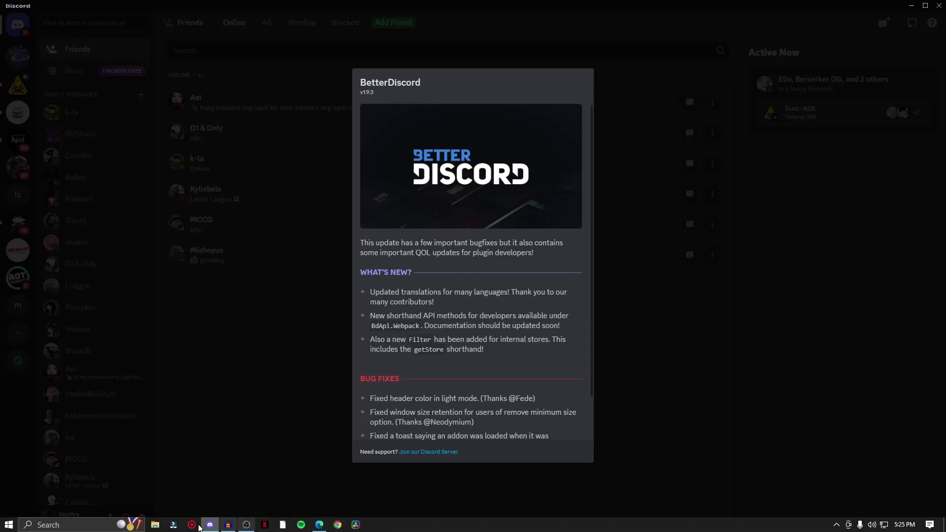
pyautogui.click(89, 525)
pyautogui.write('sn')
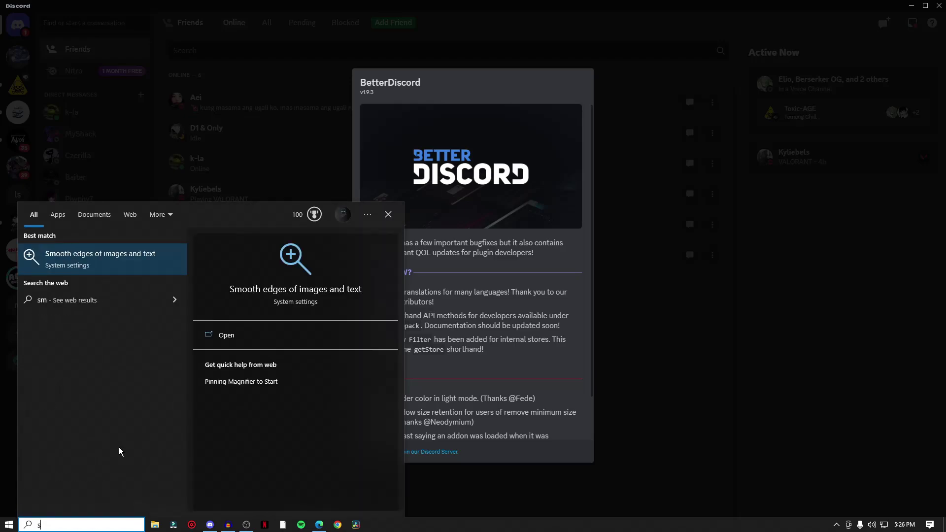
pyautogui.click(118, 261)
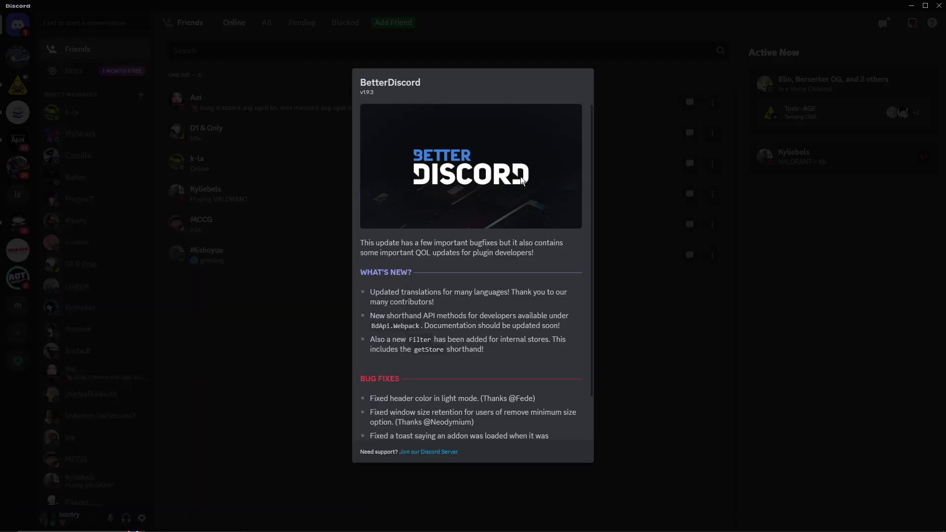
pyautogui.hotkey('ctrl', 'n')
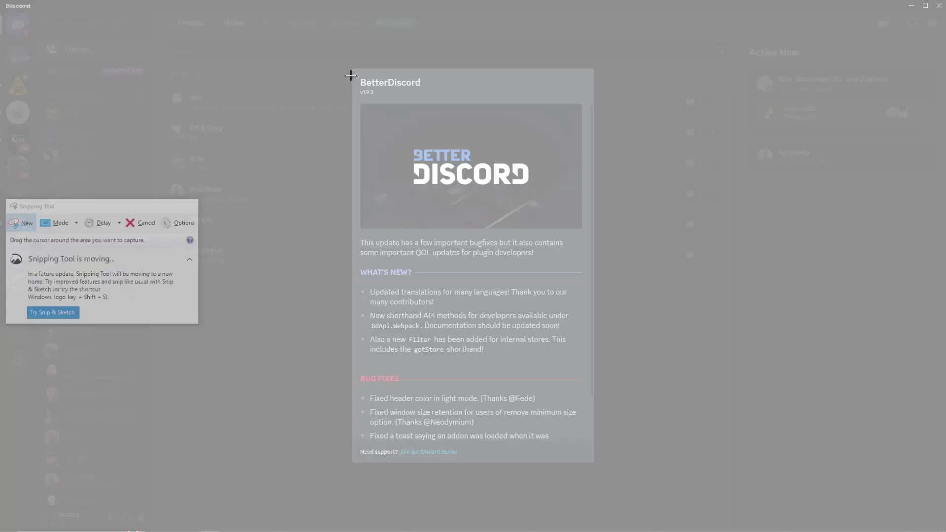
pyautogui.moveTo(349, 73); pyautogui.dragTo(594, 466)
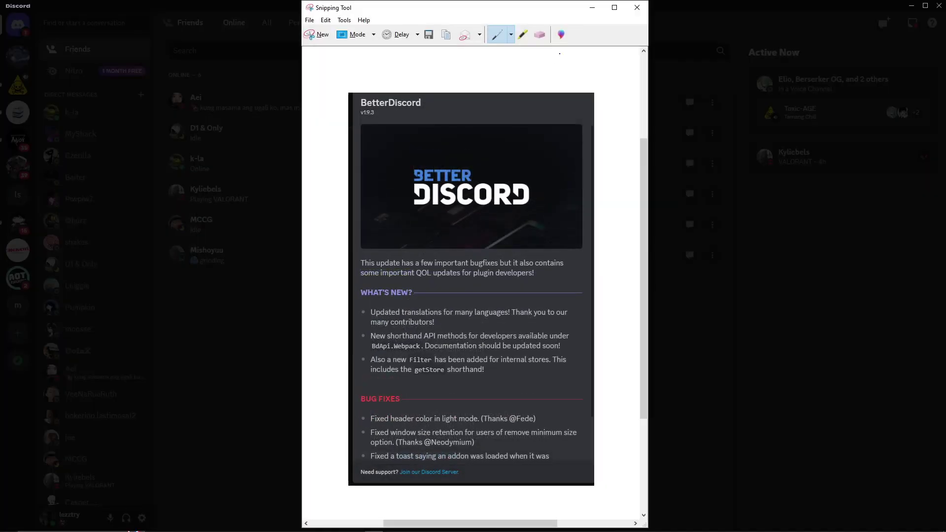
pyautogui.click(594, 13)
pyautogui.click(645, 395)
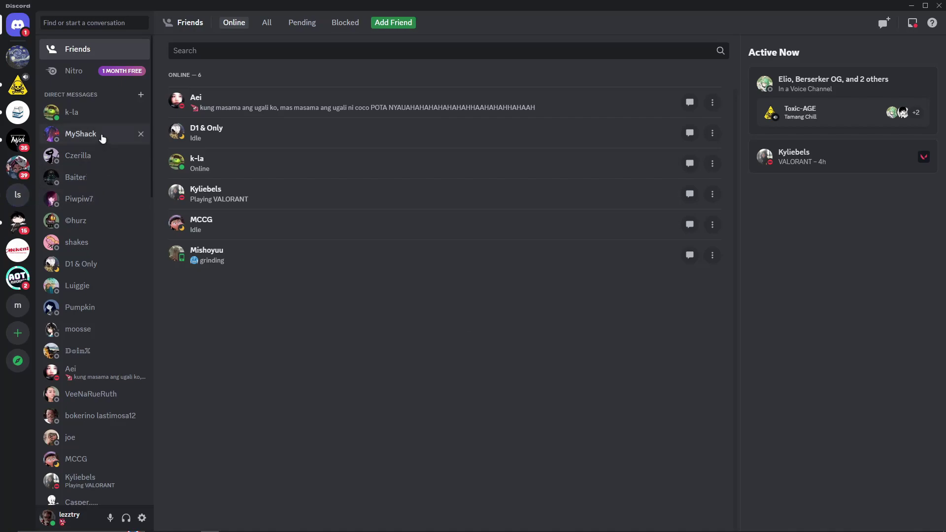
# Step: Remove the second contact in the direct messages list from the friends and confirm the removal
pyautogui.rightClick(84, 138)
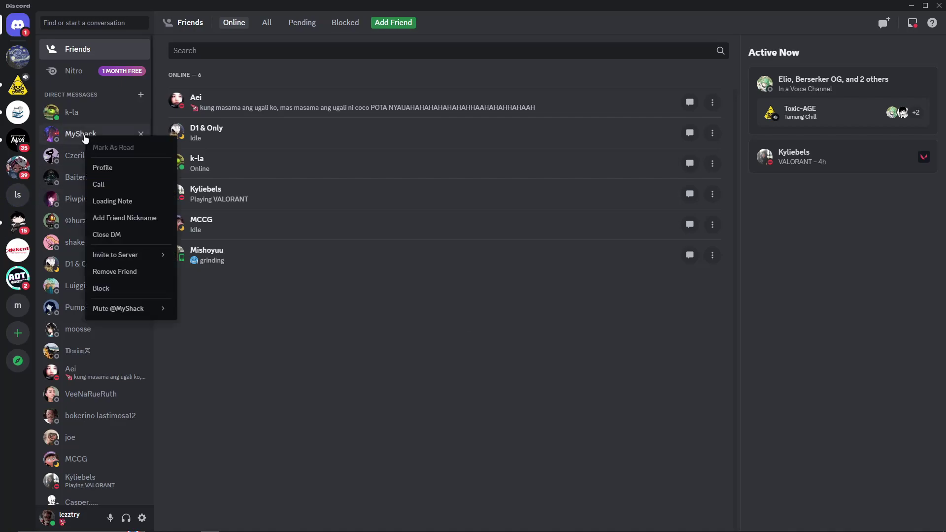
pyautogui.click(129, 272)
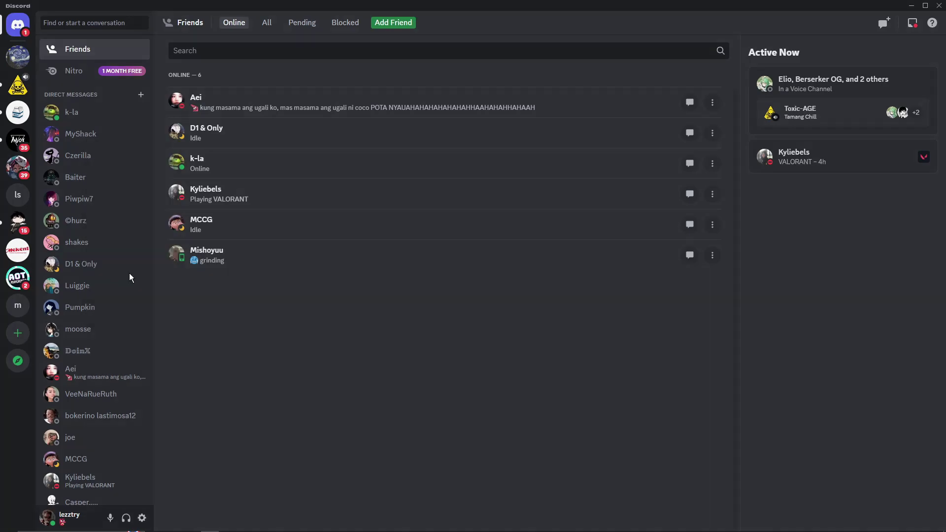
pyautogui.click(537, 299)
# Step: Check the options offered for the removed contact and look through the direct message history with them
pyautogui.rightClick(84, 136)
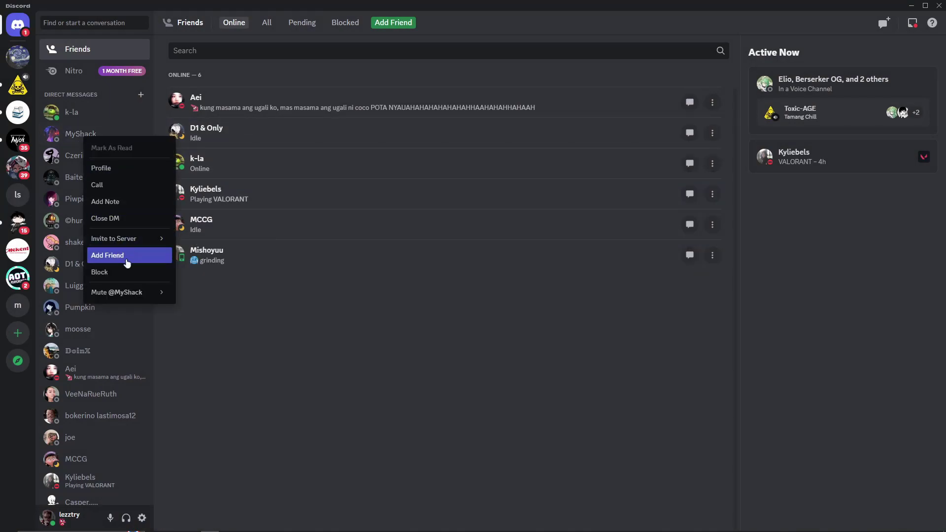
pyautogui.click(296, 331)
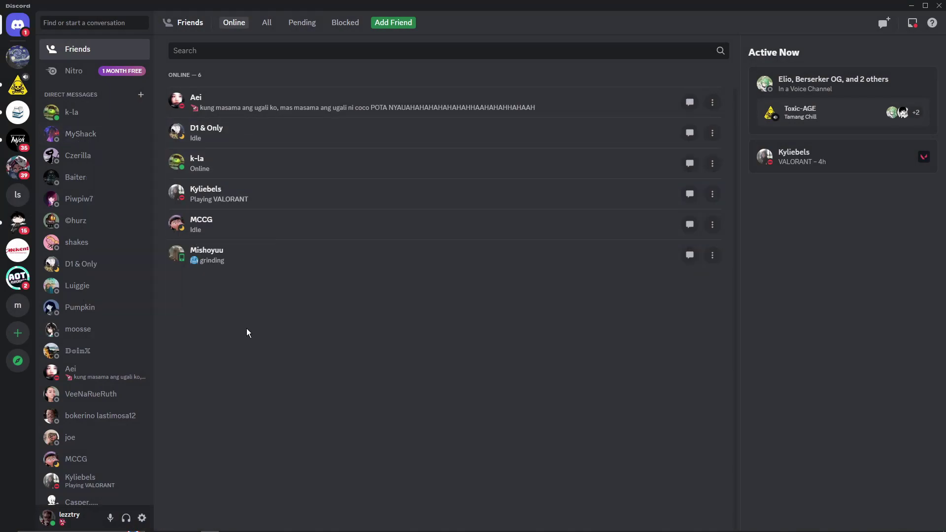
pyautogui.click(91, 138)
pyautogui.scroll(10, 388, 351)
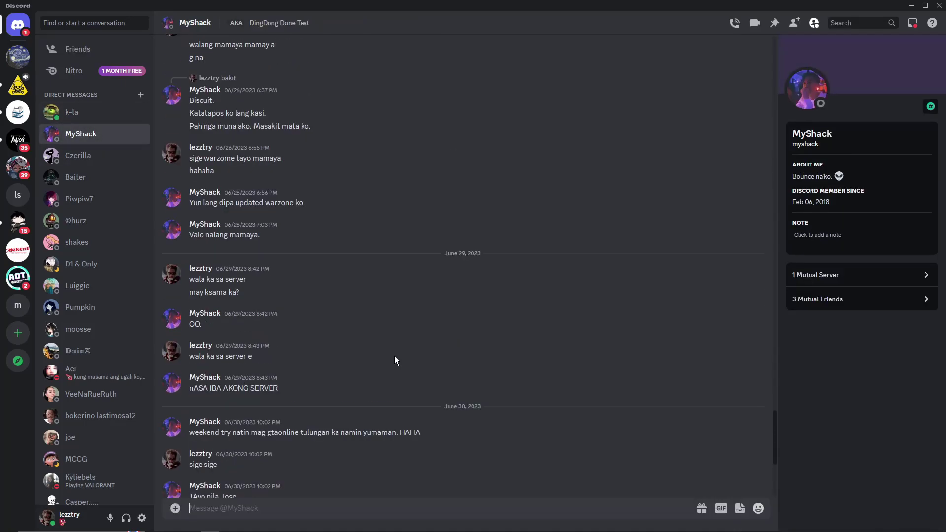
pyautogui.scroll(-3, 391, 354)
pyautogui.scroll(-5, 94, 219)
pyautogui.scroll(5, 91, 244)
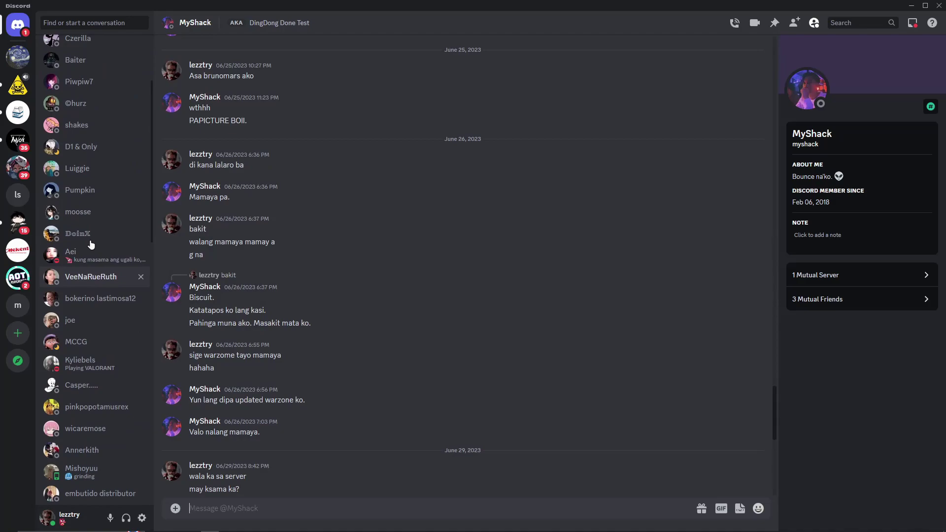
pyautogui.scroll(6, 462, 311)
pyautogui.scroll(-3, 462, 310)
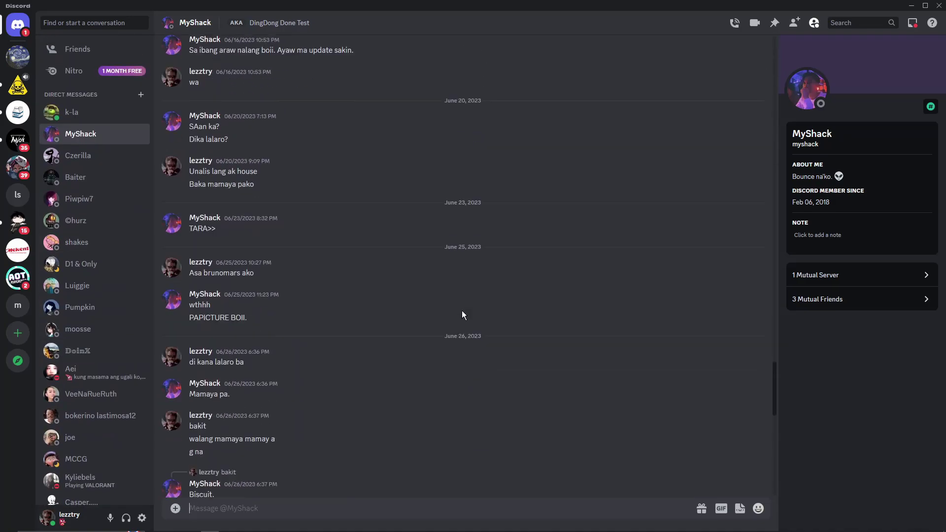
pyautogui.scroll(-5, 425, 311)
# Step: Review the removed contact's options, including Add Friend, and close the direct message conversation with them
pyautogui.rightClick(110, 136)
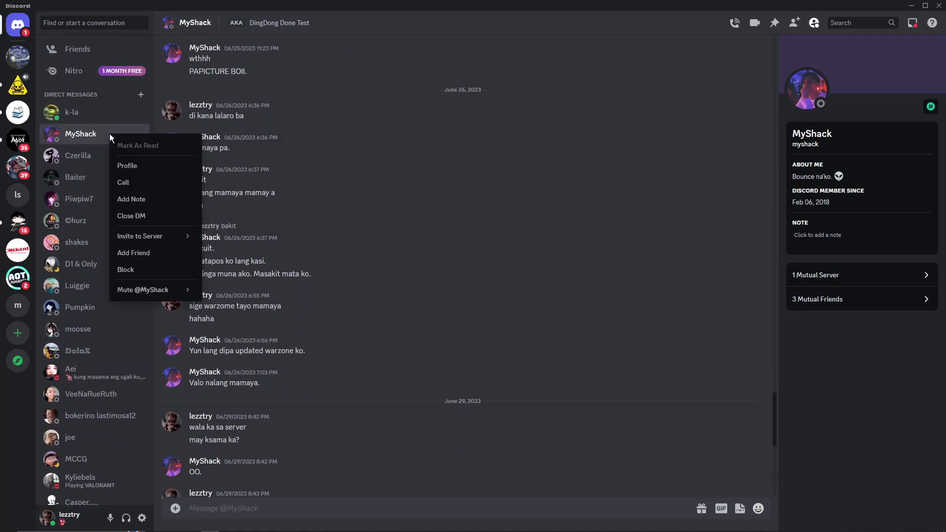
pyautogui.click(513, 347)
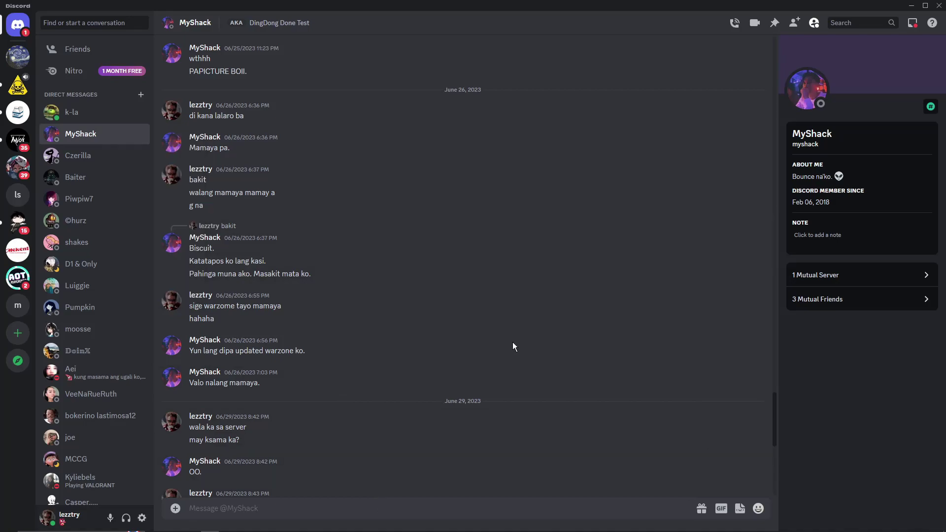
pyautogui.rightClick(95, 141)
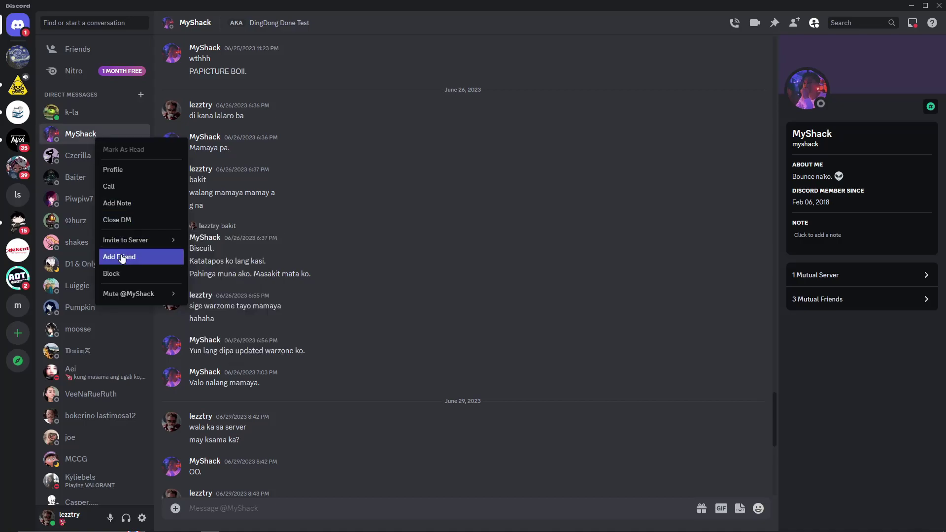
pyautogui.click(5, 426)
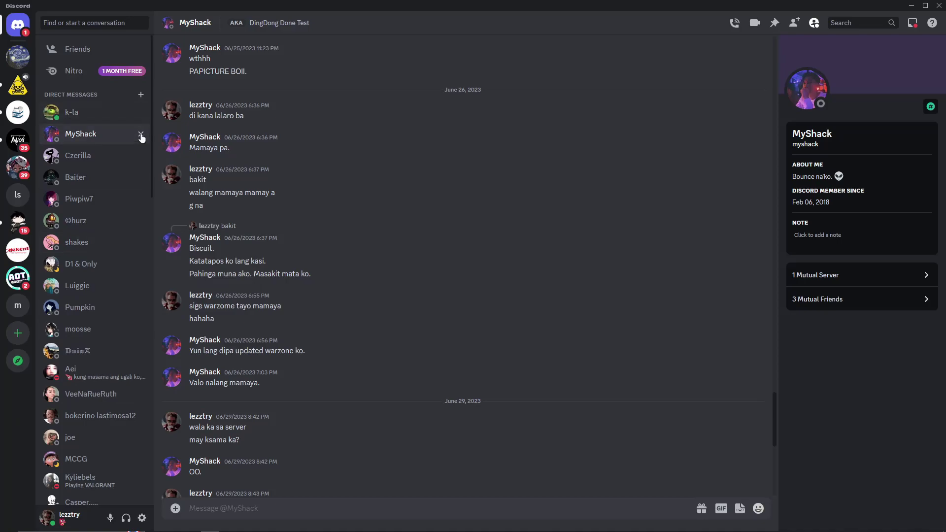
pyautogui.click(141, 134)
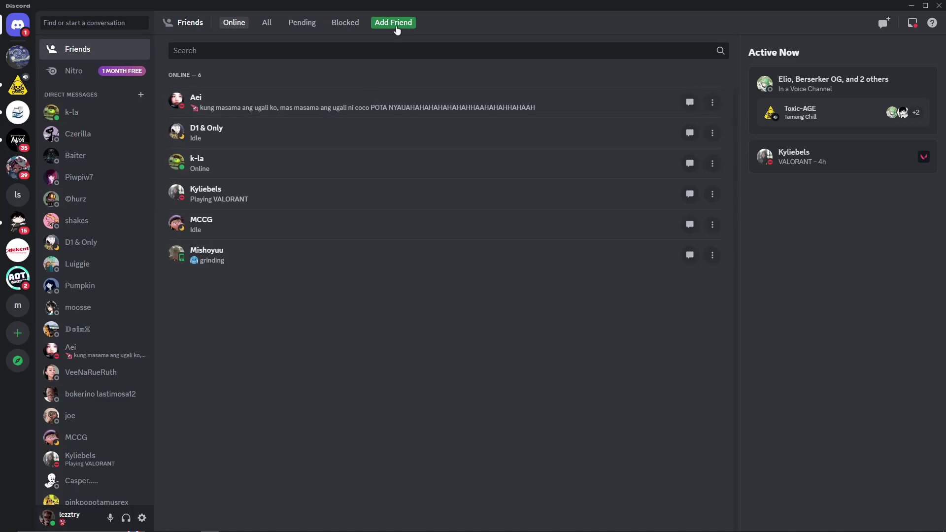
# Step: Send a new friend request to the removed contact by entering their Discord username
pyautogui.click(394, 24)
pyautogui.write('Myshack')
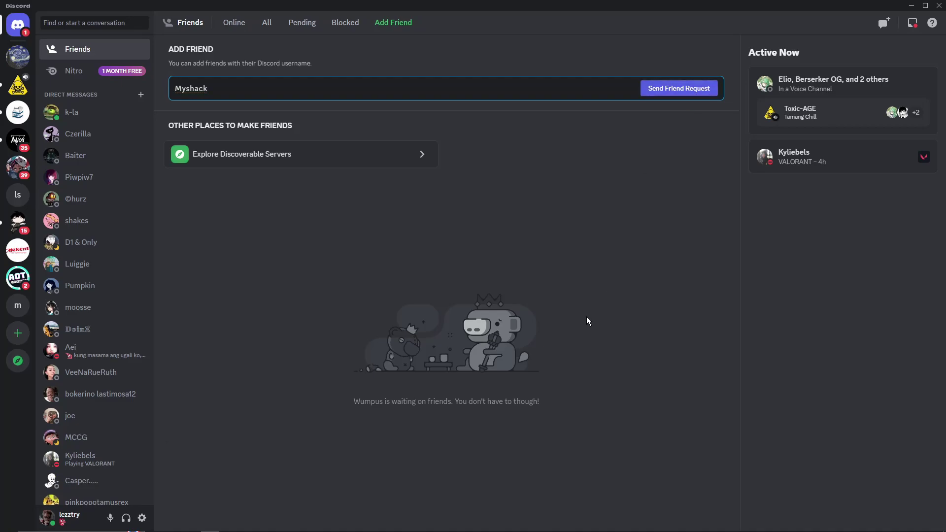
pyautogui.press('Return')
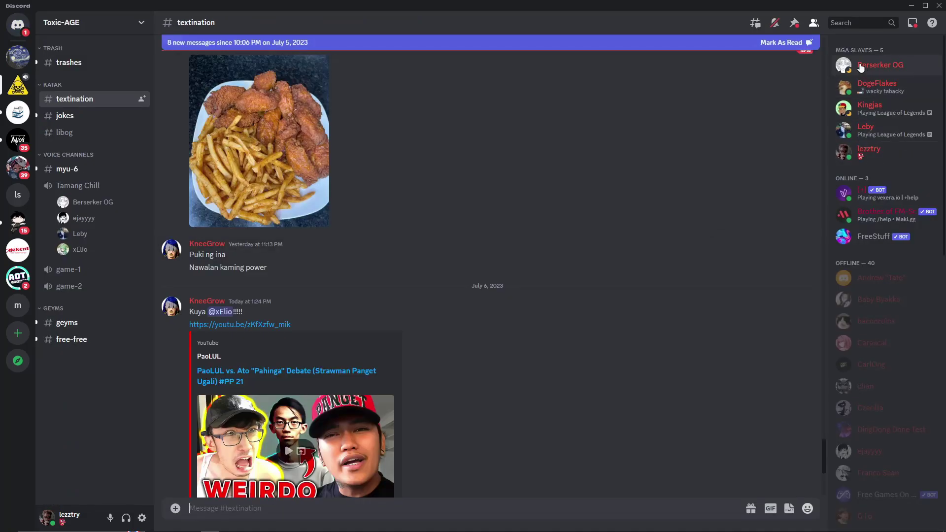
# Step: Check the friend request status in the contact's full profile through the Toxic-AGE server's member list, and return to the friends page
pyautogui.scroll(-3, 882, 215)
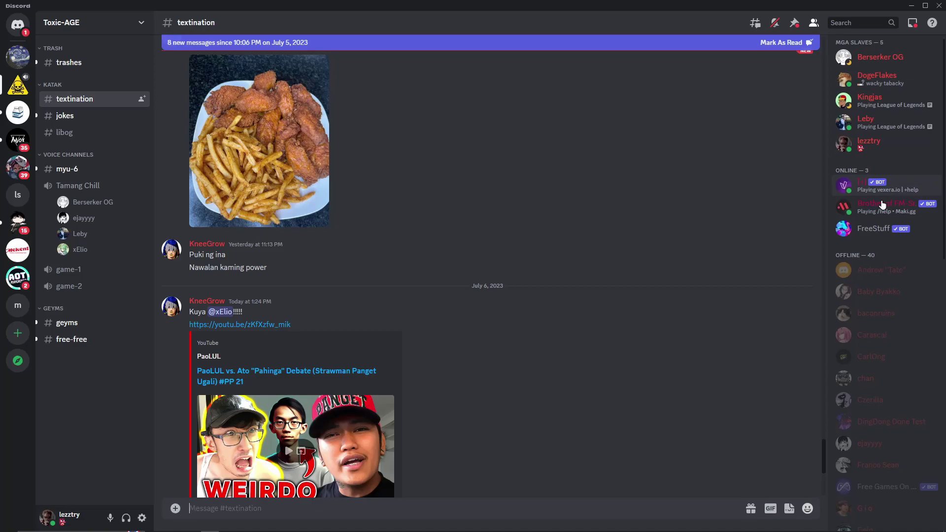
pyautogui.scroll(-9, 881, 215)
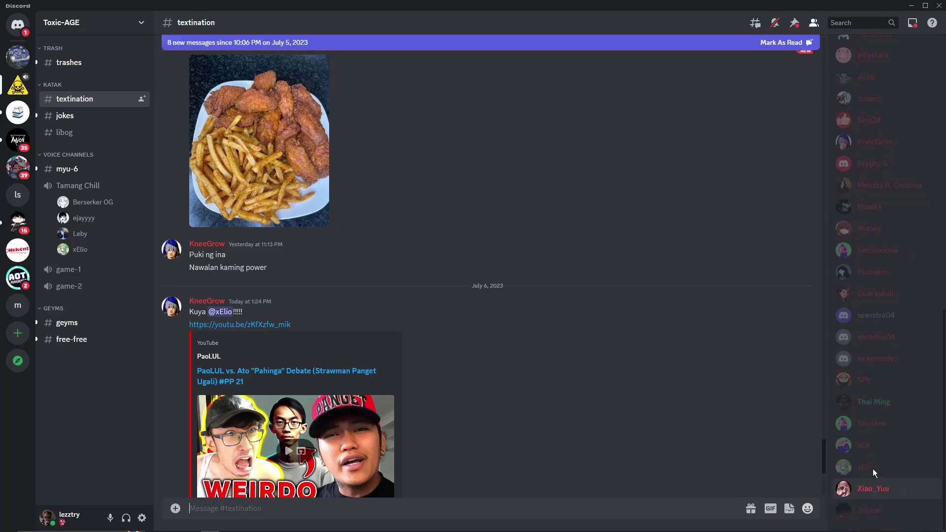
pyautogui.scroll(3, 862, 361)
pyautogui.scroll(5, 857, 243)
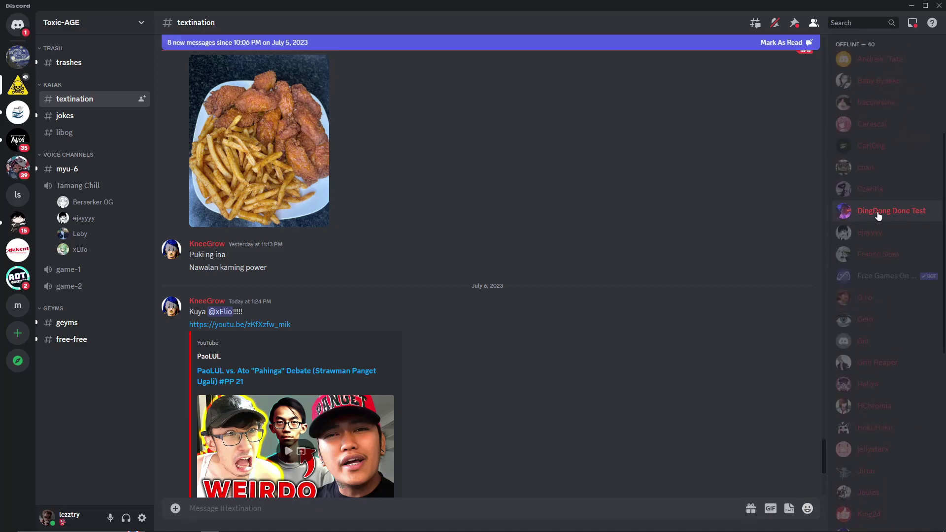
pyautogui.click(847, 217)
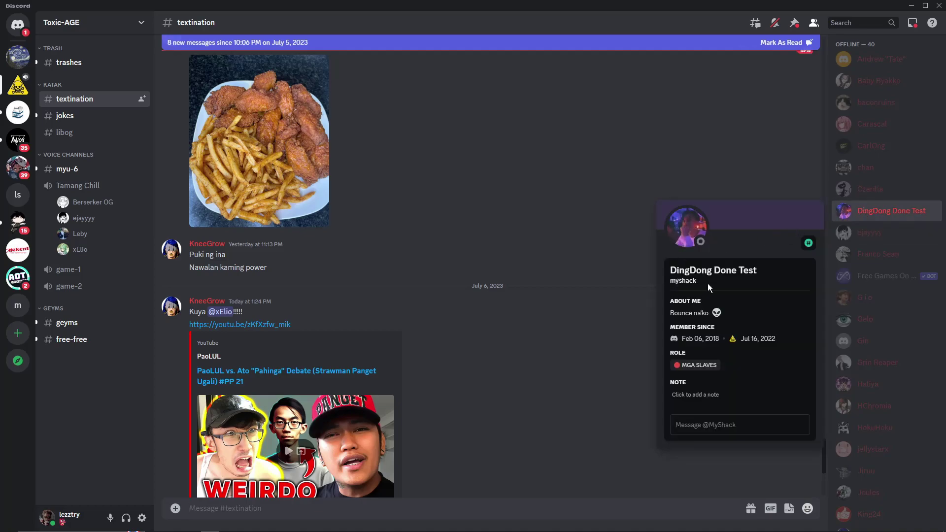
pyautogui.click(685, 232)
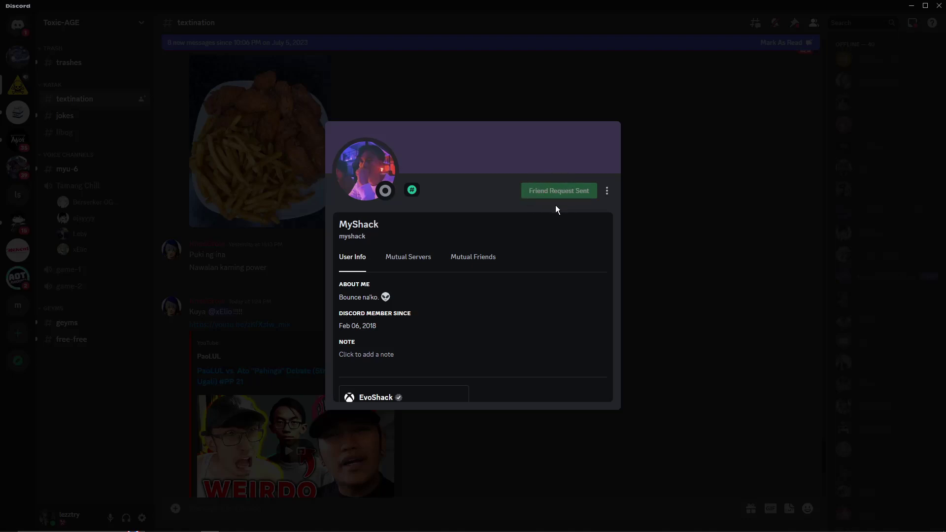
pyautogui.click(705, 303)
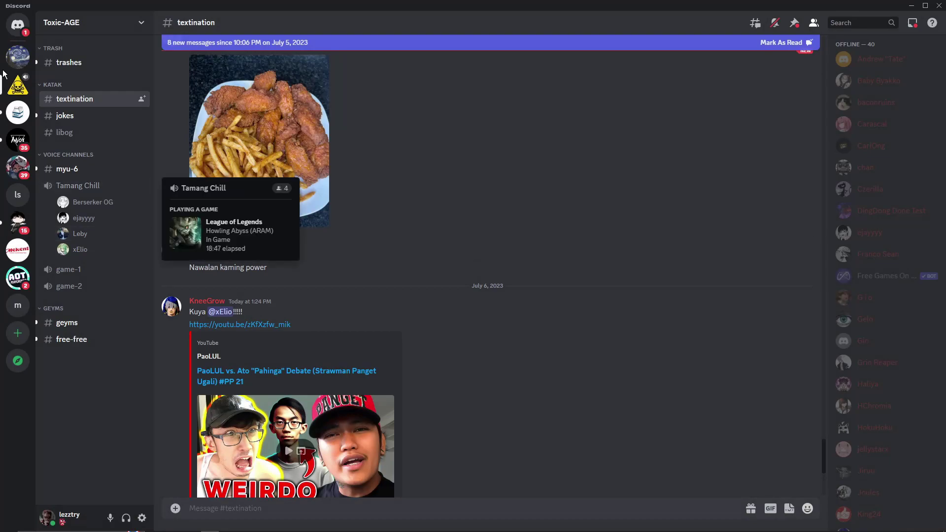
pyautogui.click(18, 24)
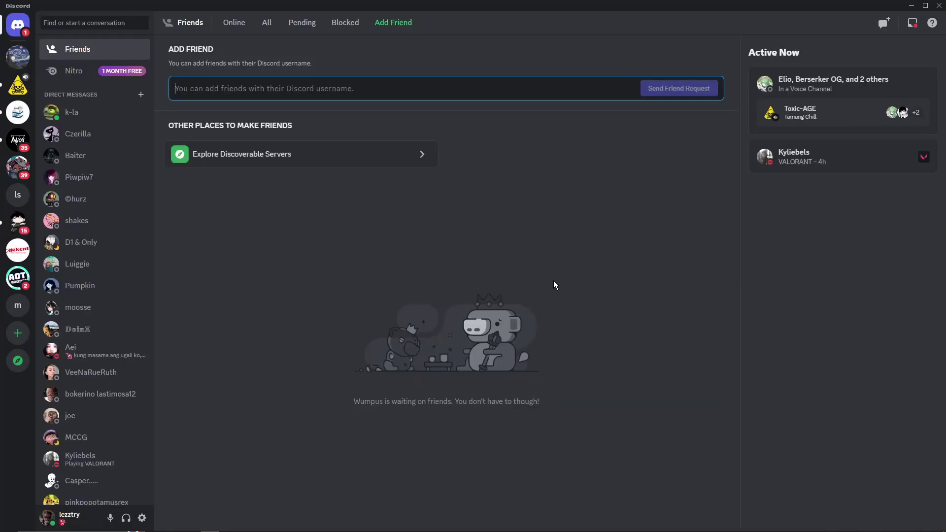